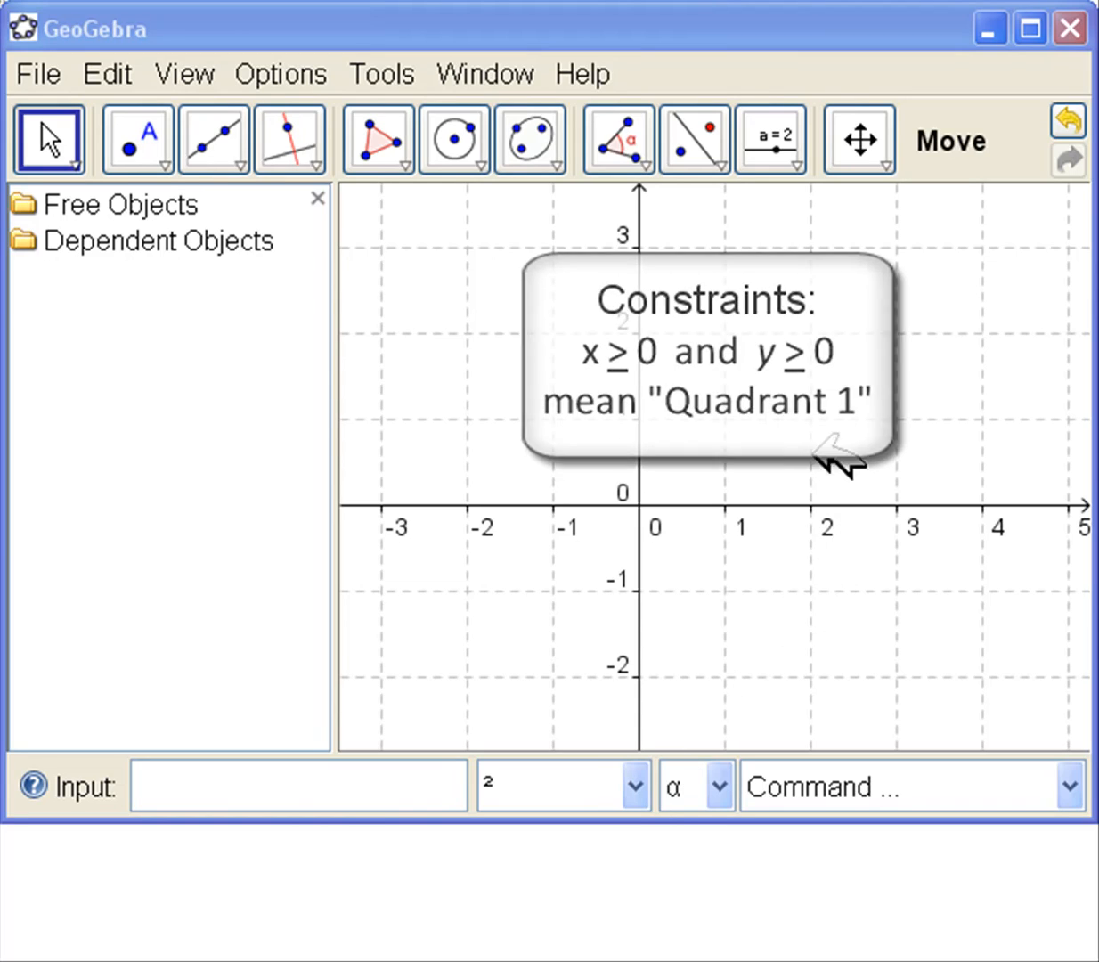
- Graph the third constraint's boundary line by entering the equation 10x+20y=140
left_click(859, 140)
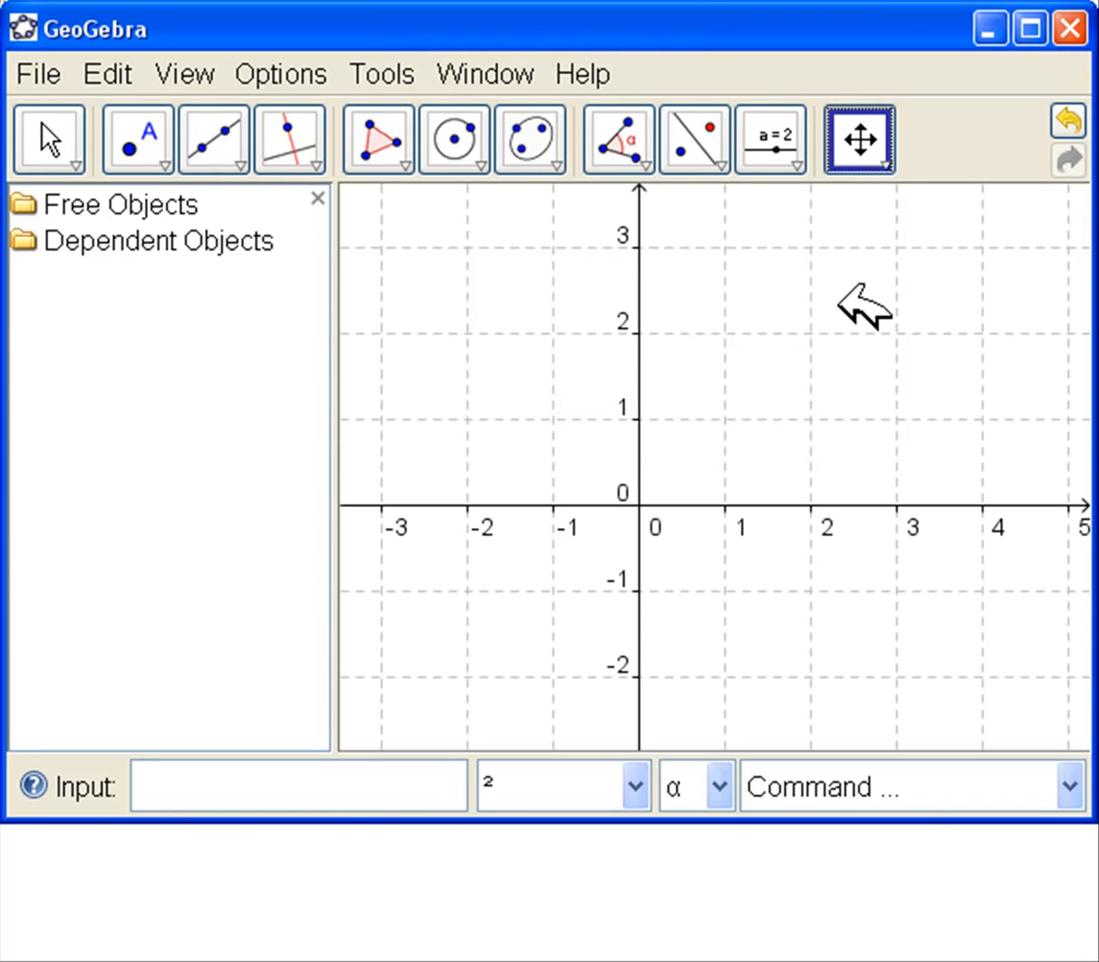
left_click_drag(839, 305, 609, 506)
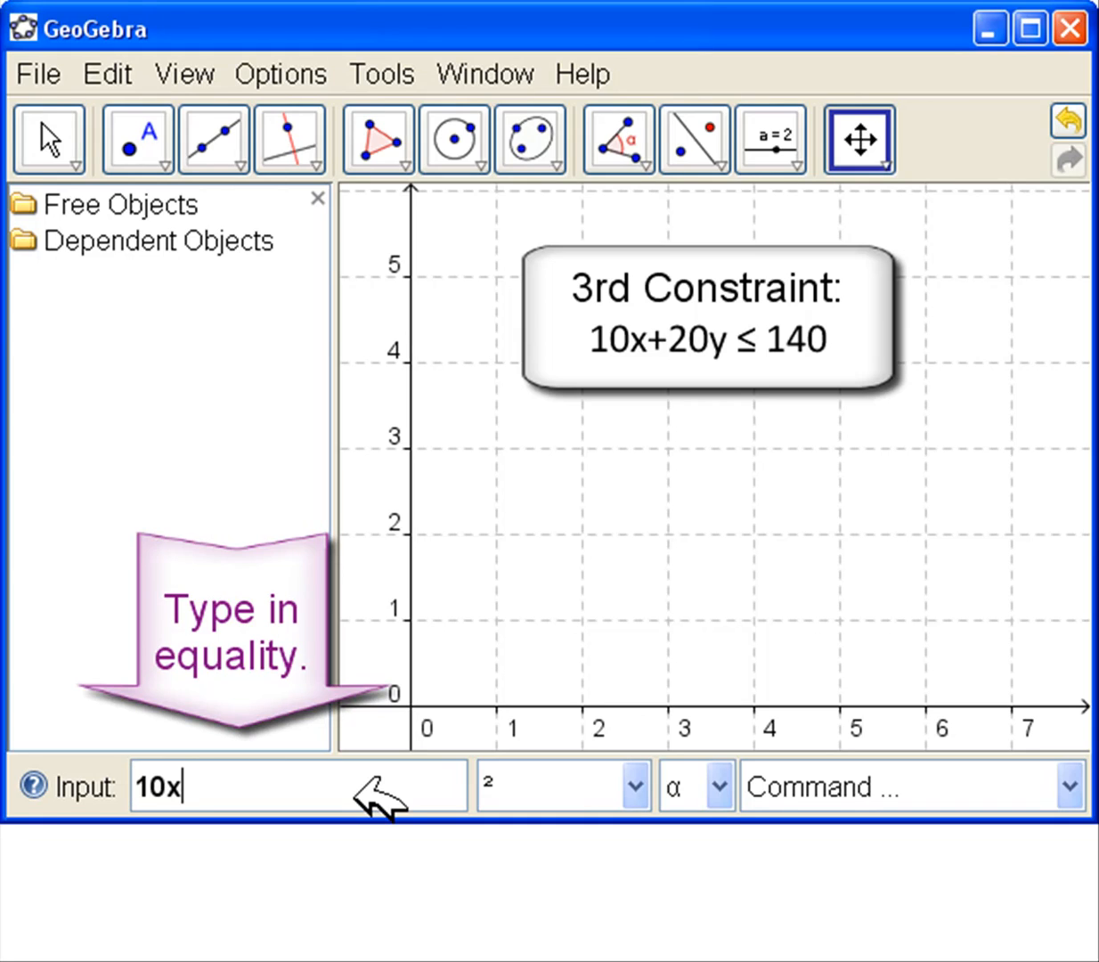
type("+20y=140")
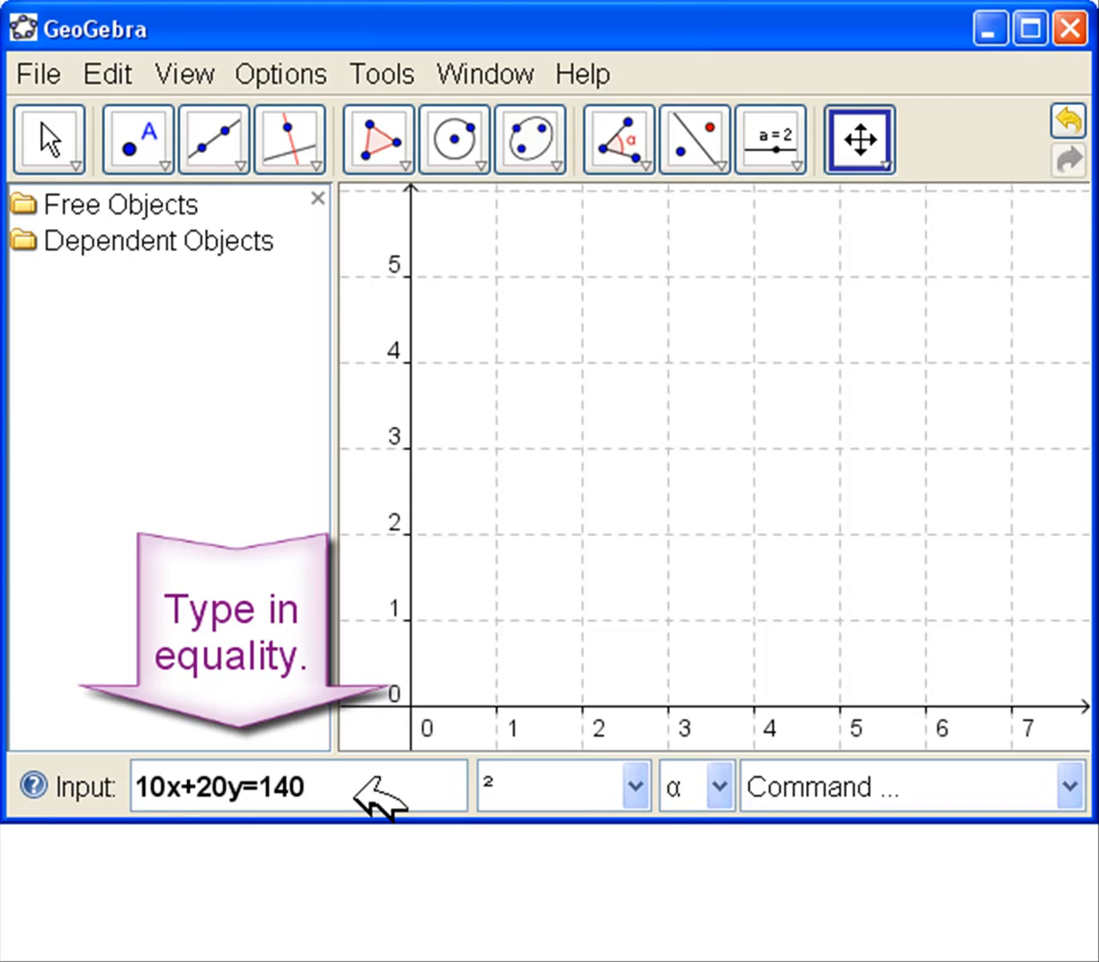
key("Return")
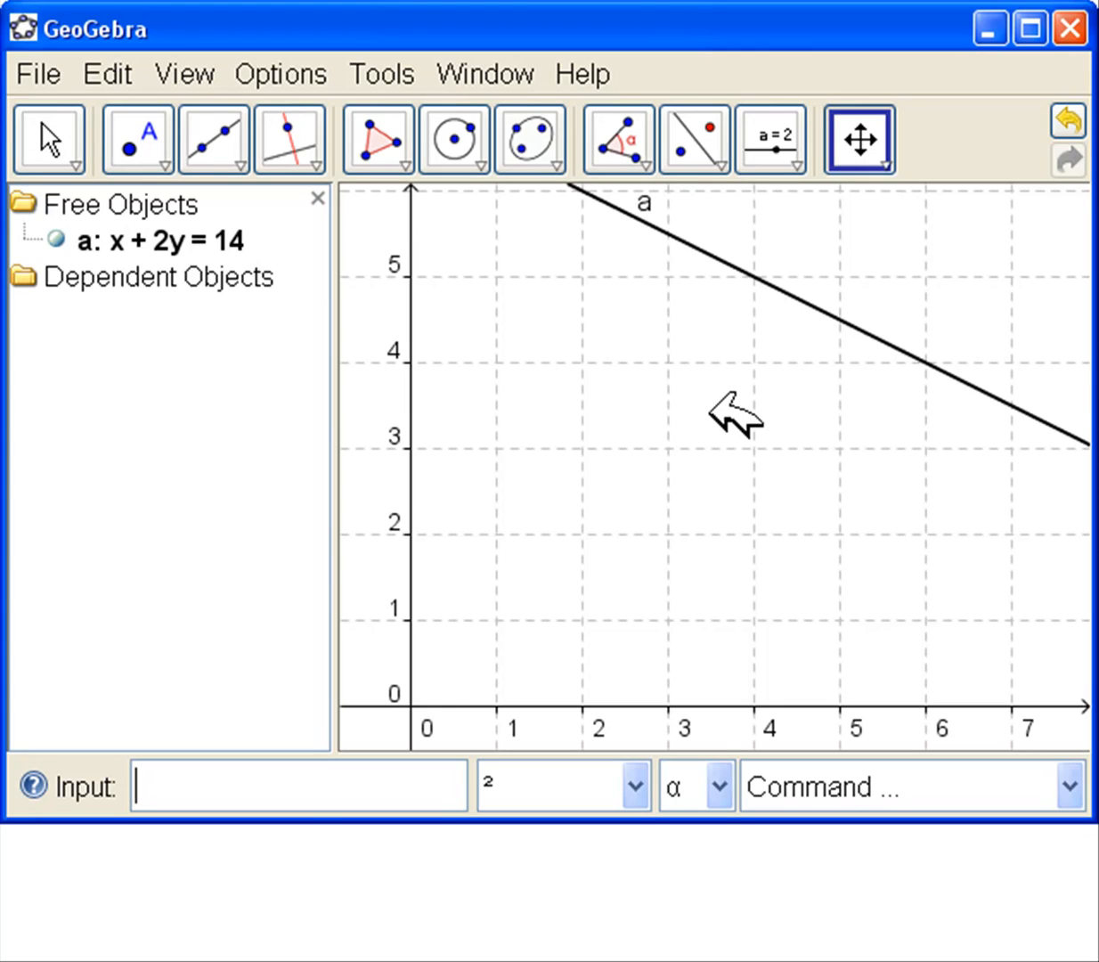
- Mark the intersection points of the red line with the y-axis and x-axis, plus the intersection of the two axes at the origin
scroll(710, 412, "down", 6)
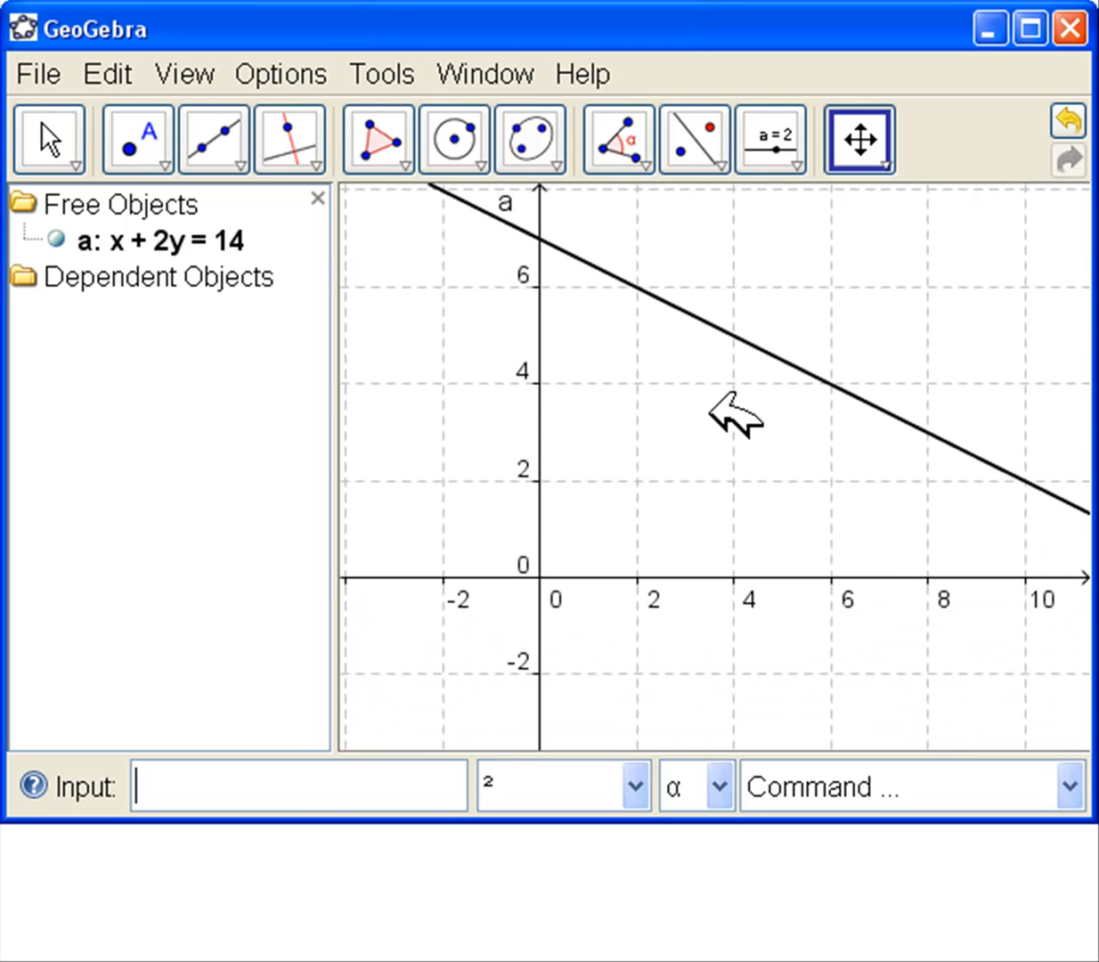
scroll(710, 411, "down", 2)
left_click_drag(851, 247, 702, 385)
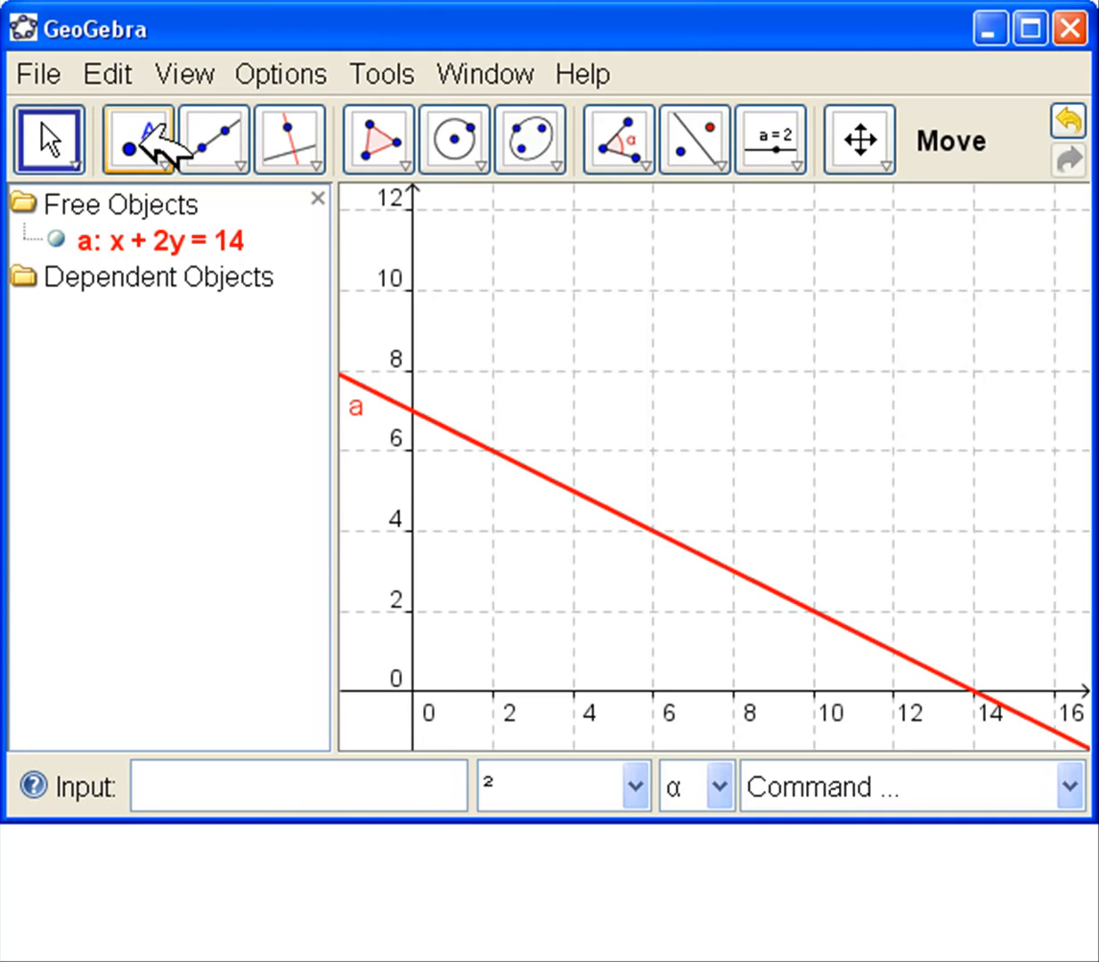
left_click(167, 164)
left_click(214, 272)
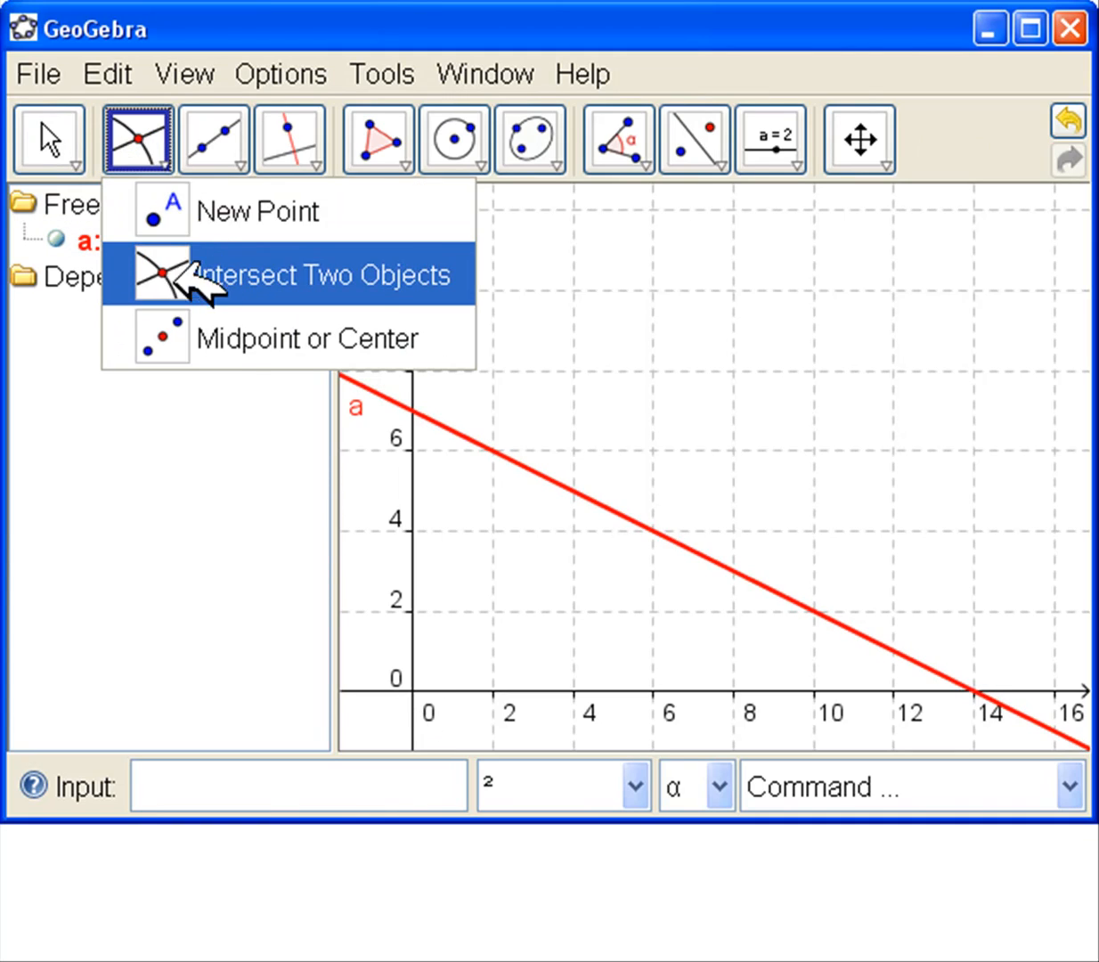
left_click(410, 409)
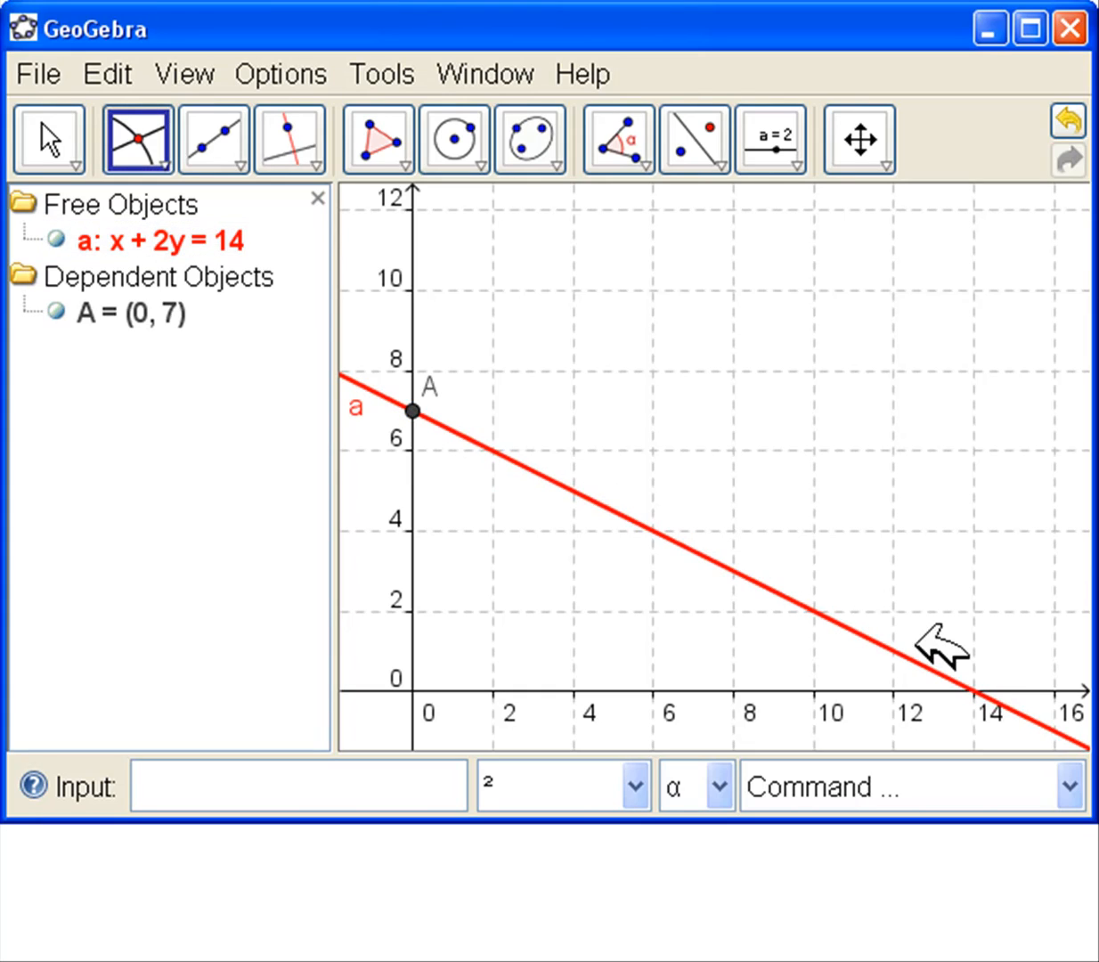
left_click(974, 690)
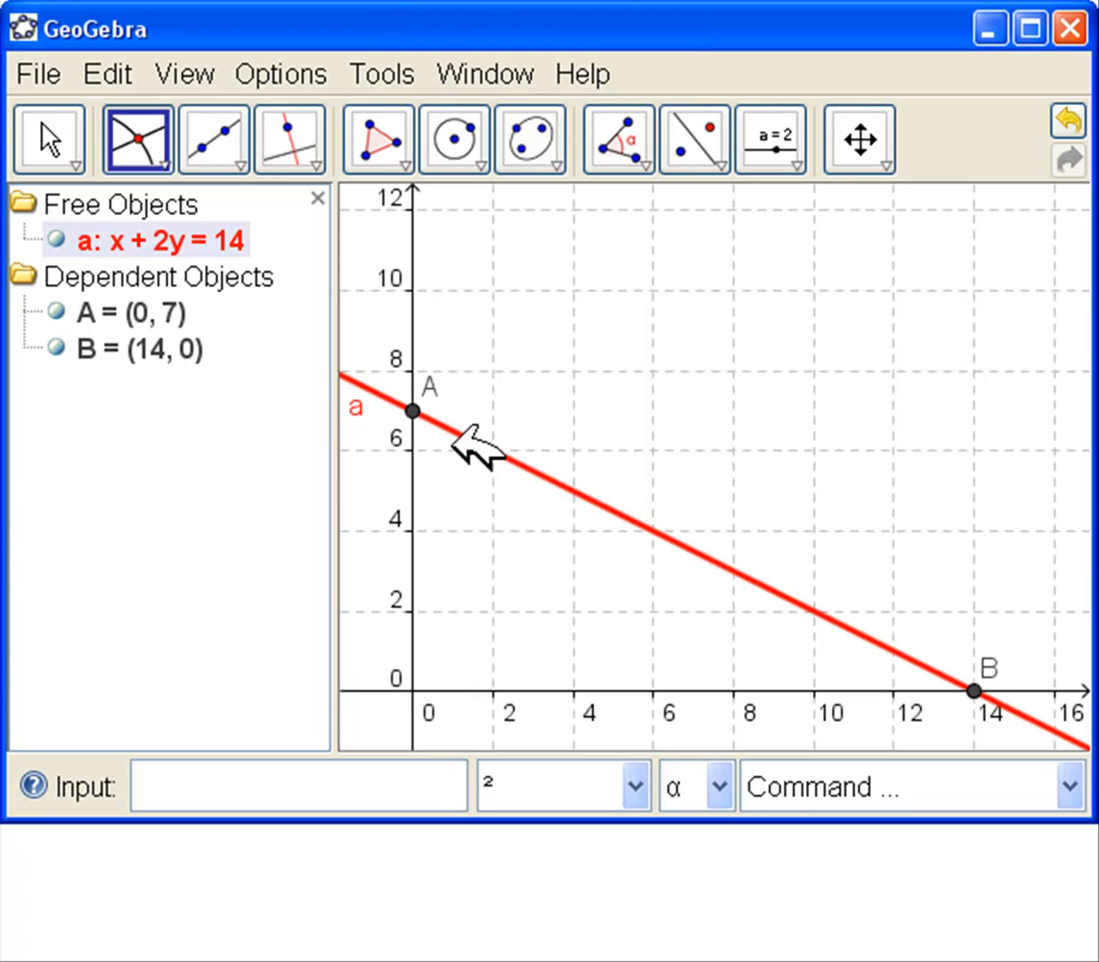
left_click(415, 681)
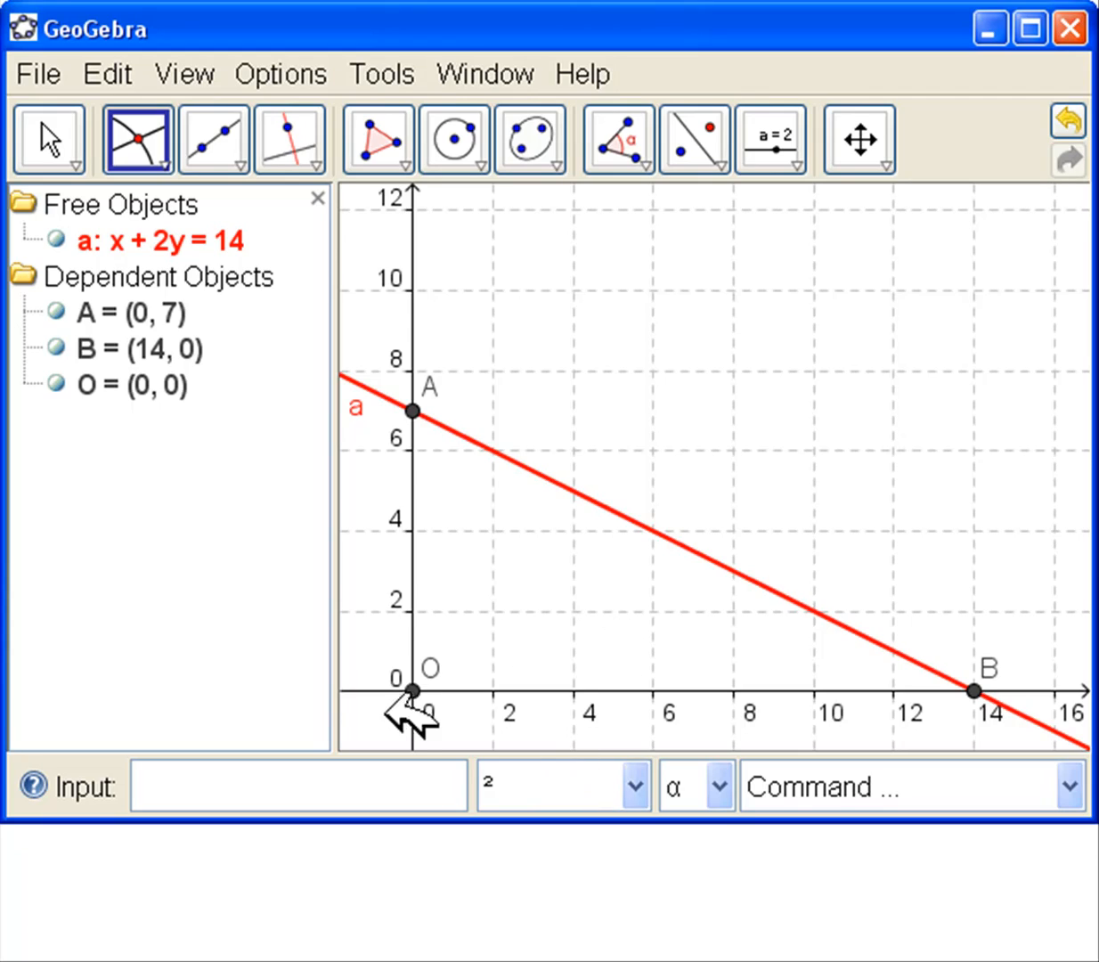
- Create a polygon with vertices O, A and B to shade the region under the red line
left_click(390, 136)
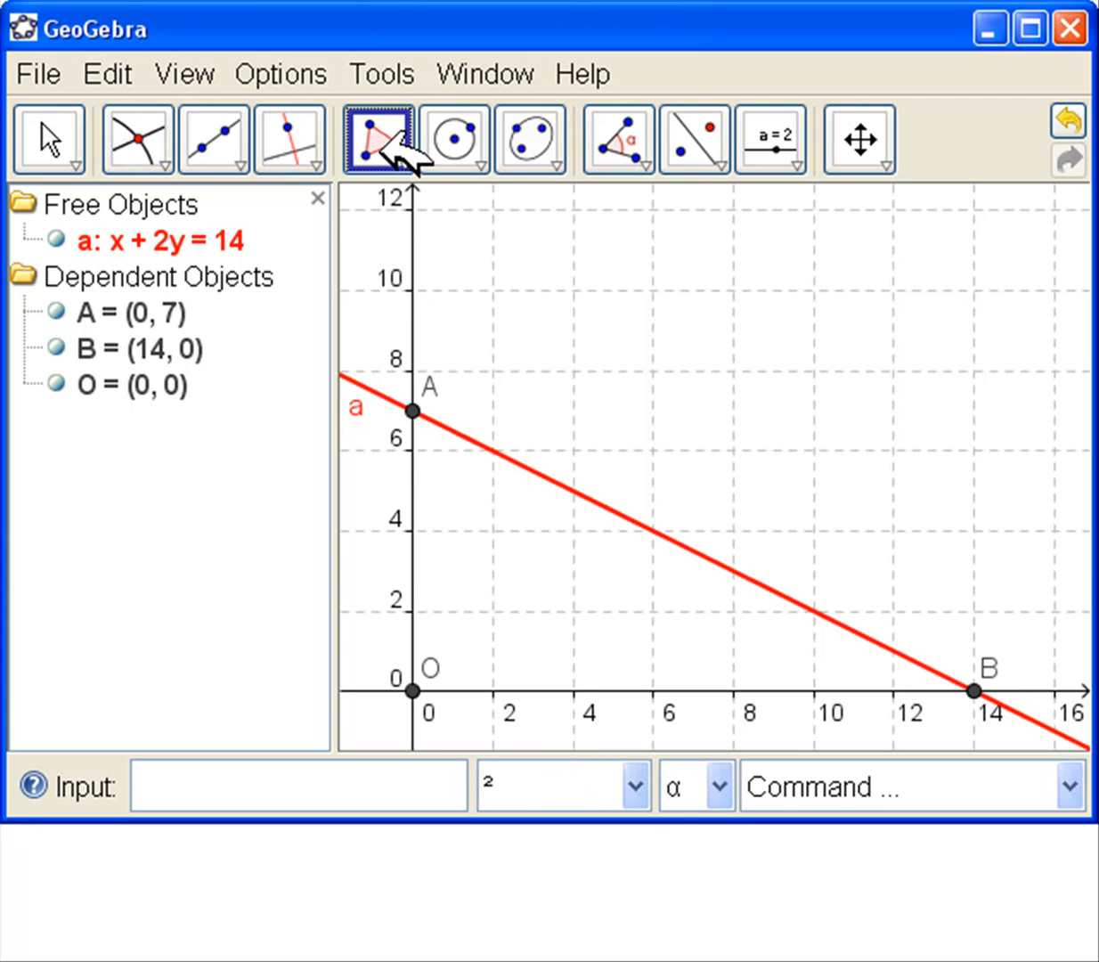
left_click(414, 686)
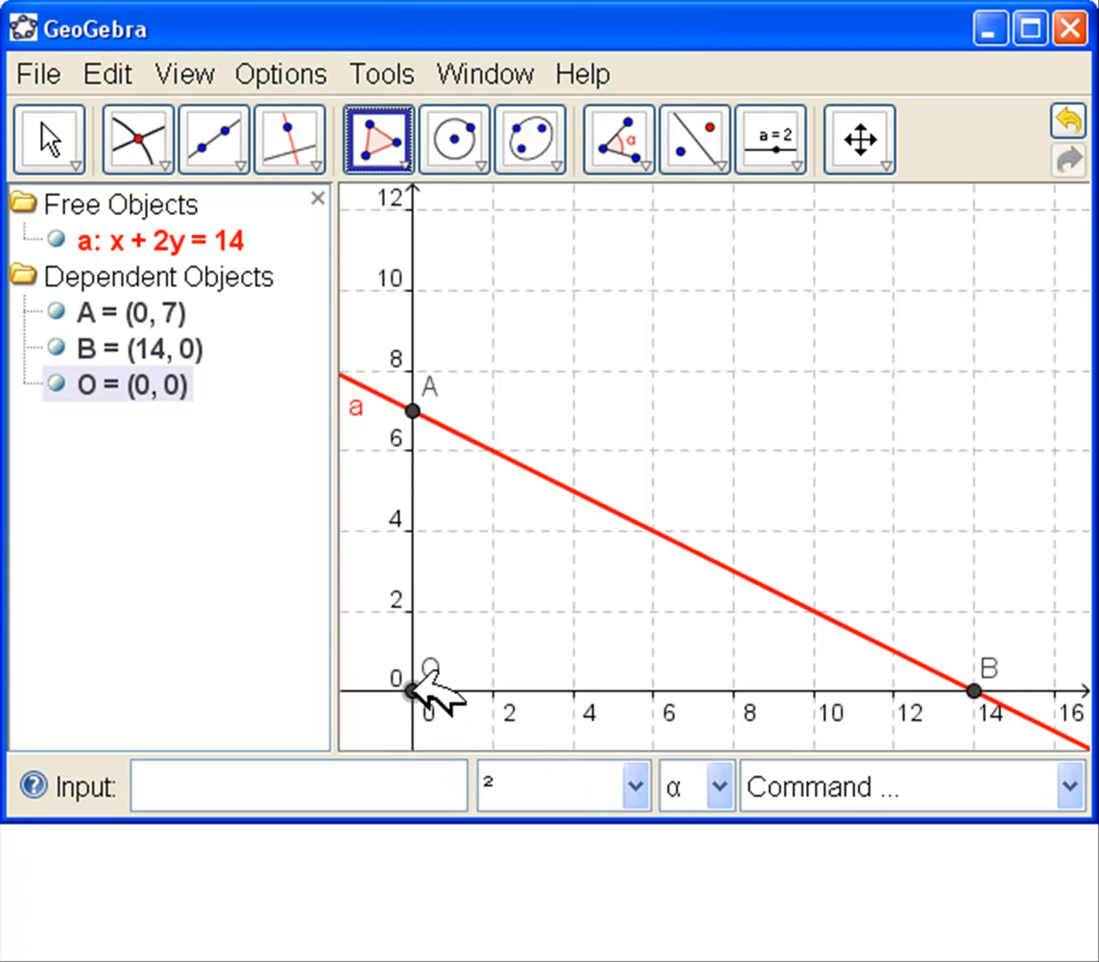
left_click(412, 411)
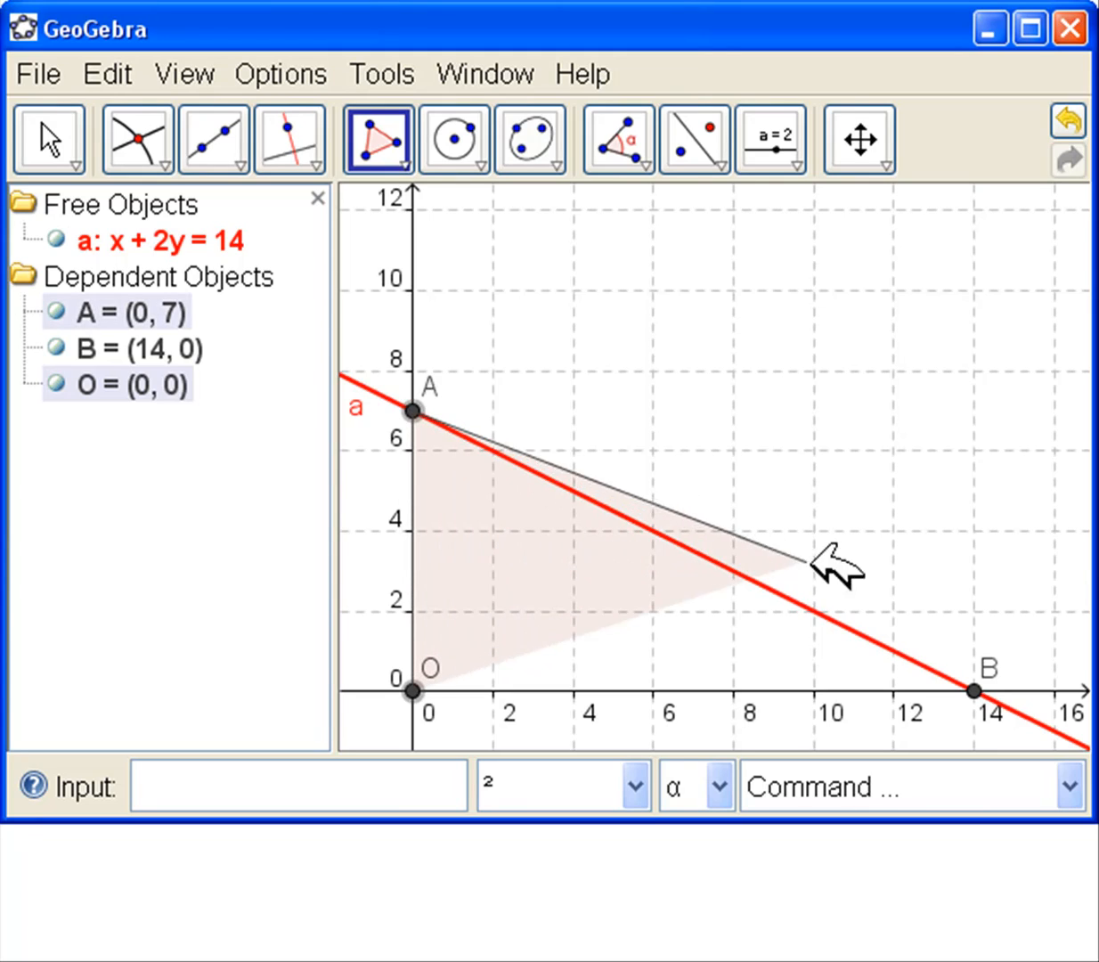
left_click(975, 692)
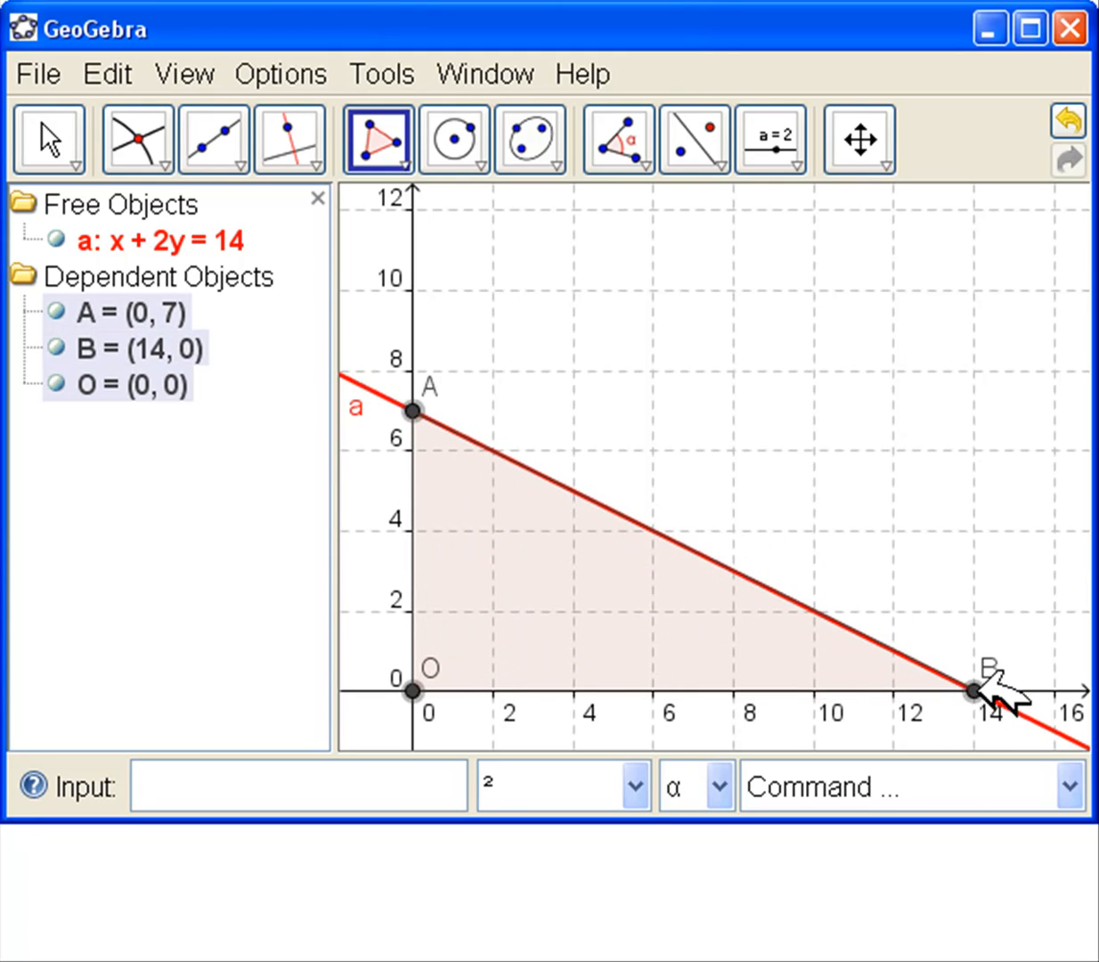
left_click(415, 691)
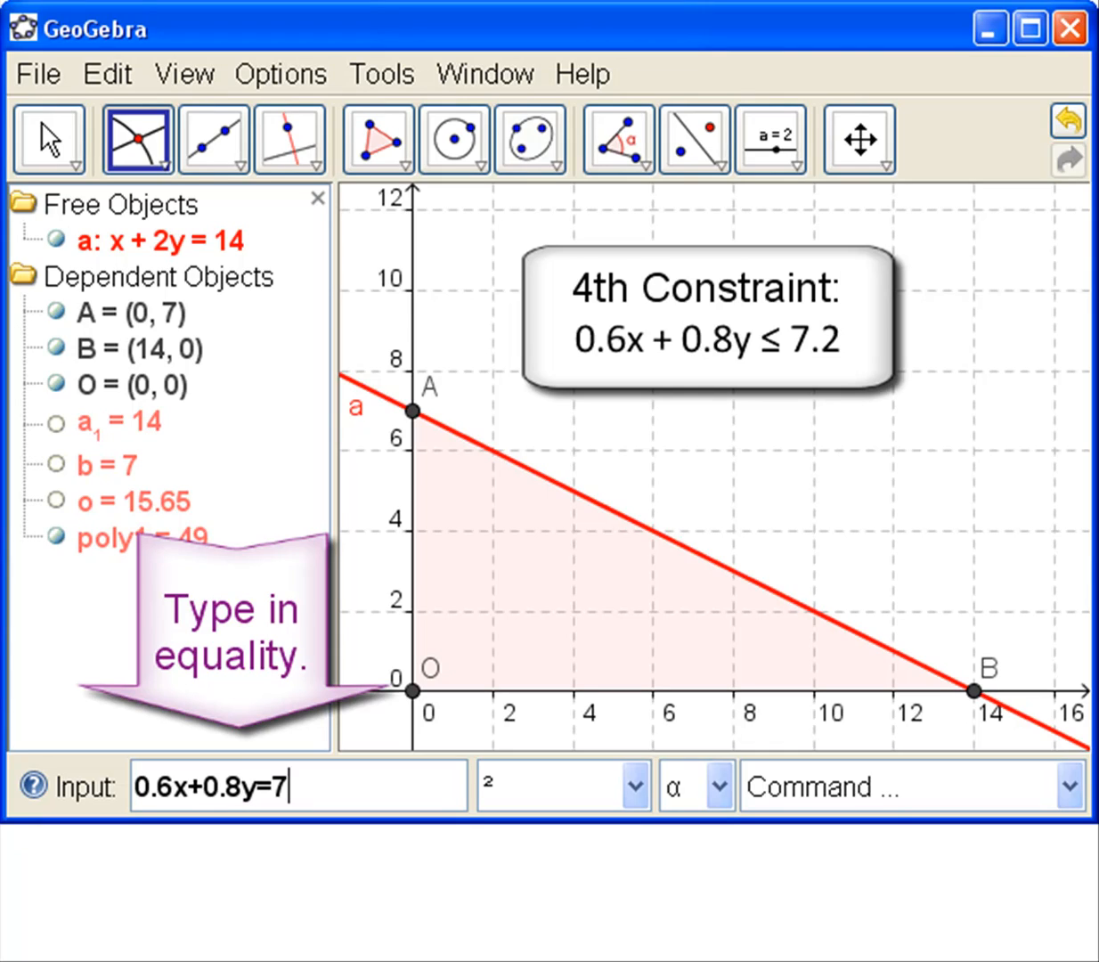
- Graph the fourth constraint's boundary line by entering the equation 0.6x+0.8y=7.2
type("2")
key("Return")
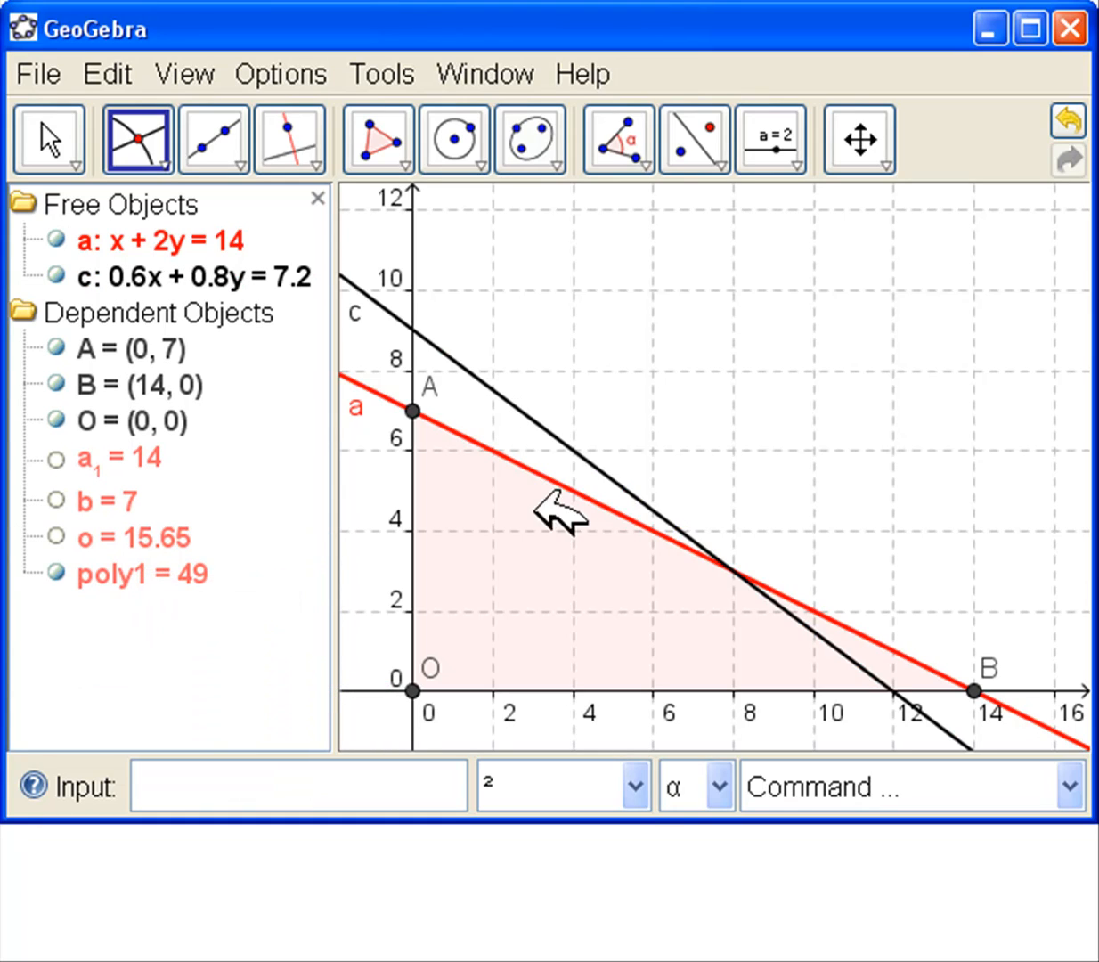
key("Escape")
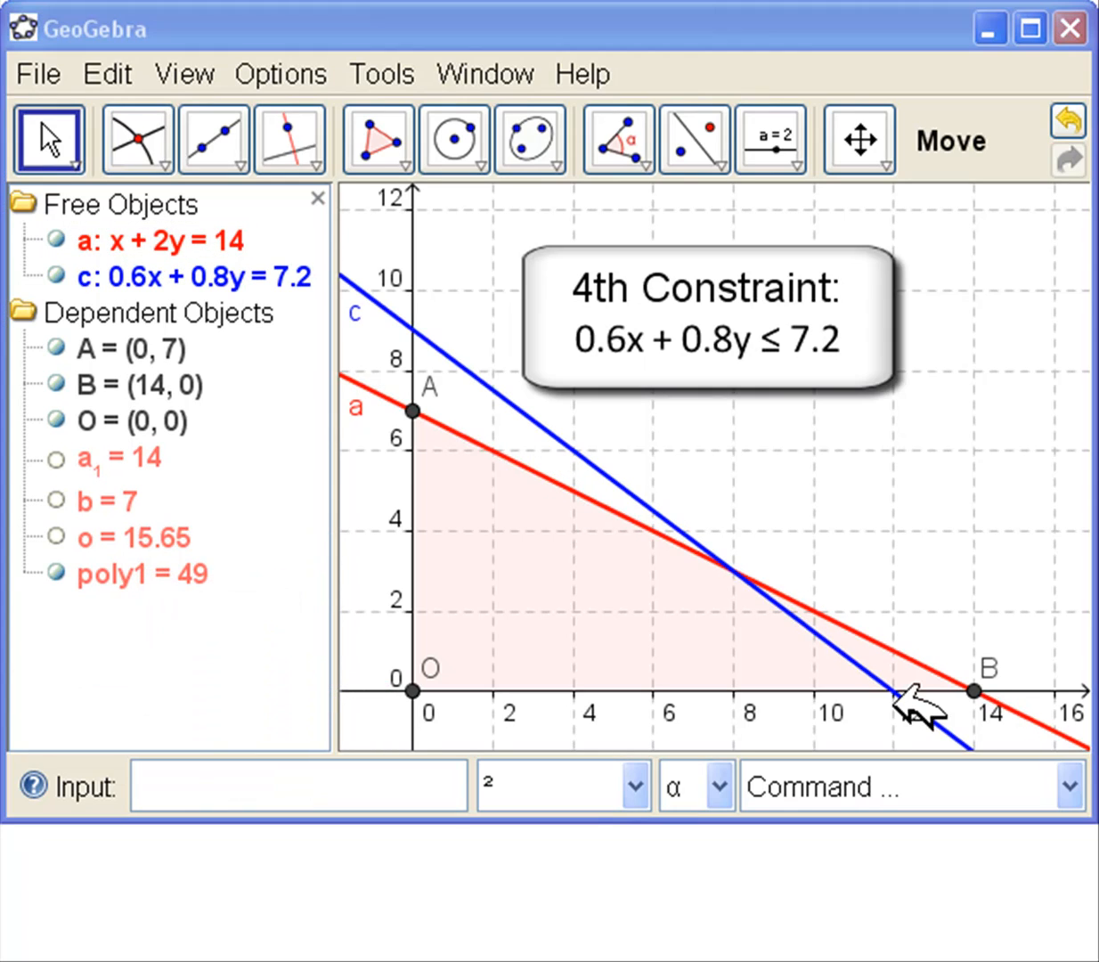
- Mark the intersection points of the blue line with the y-axis and the x-axis
left_click(894, 689)
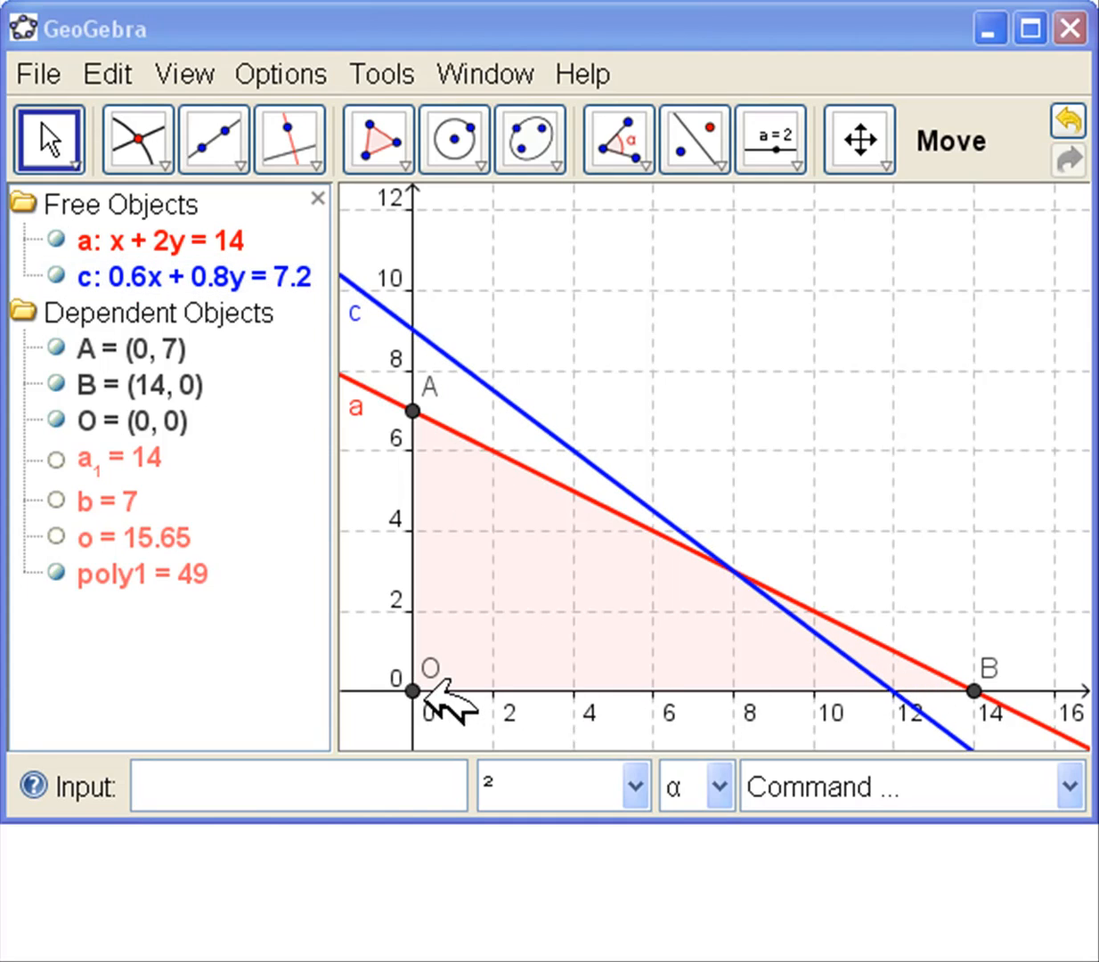
left_click(143, 138)
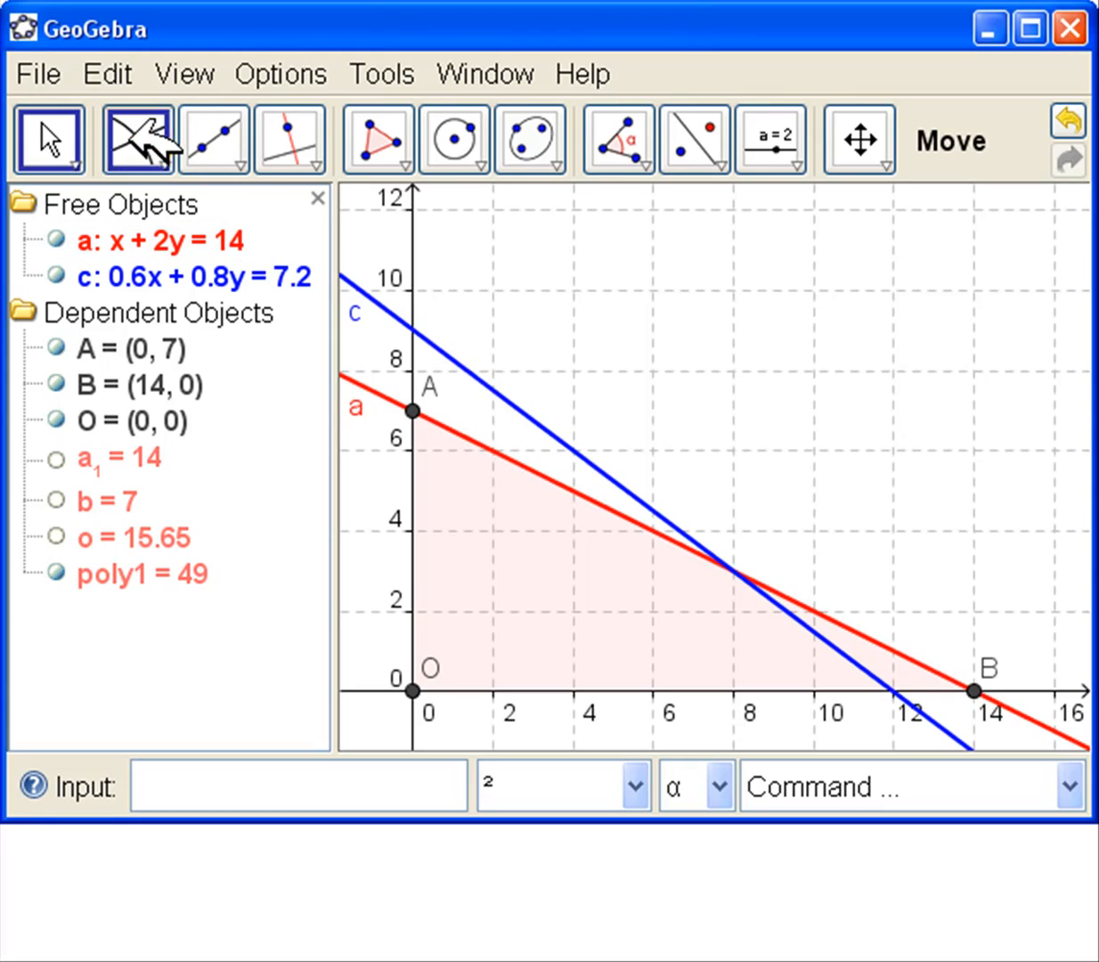
left_click(412, 331)
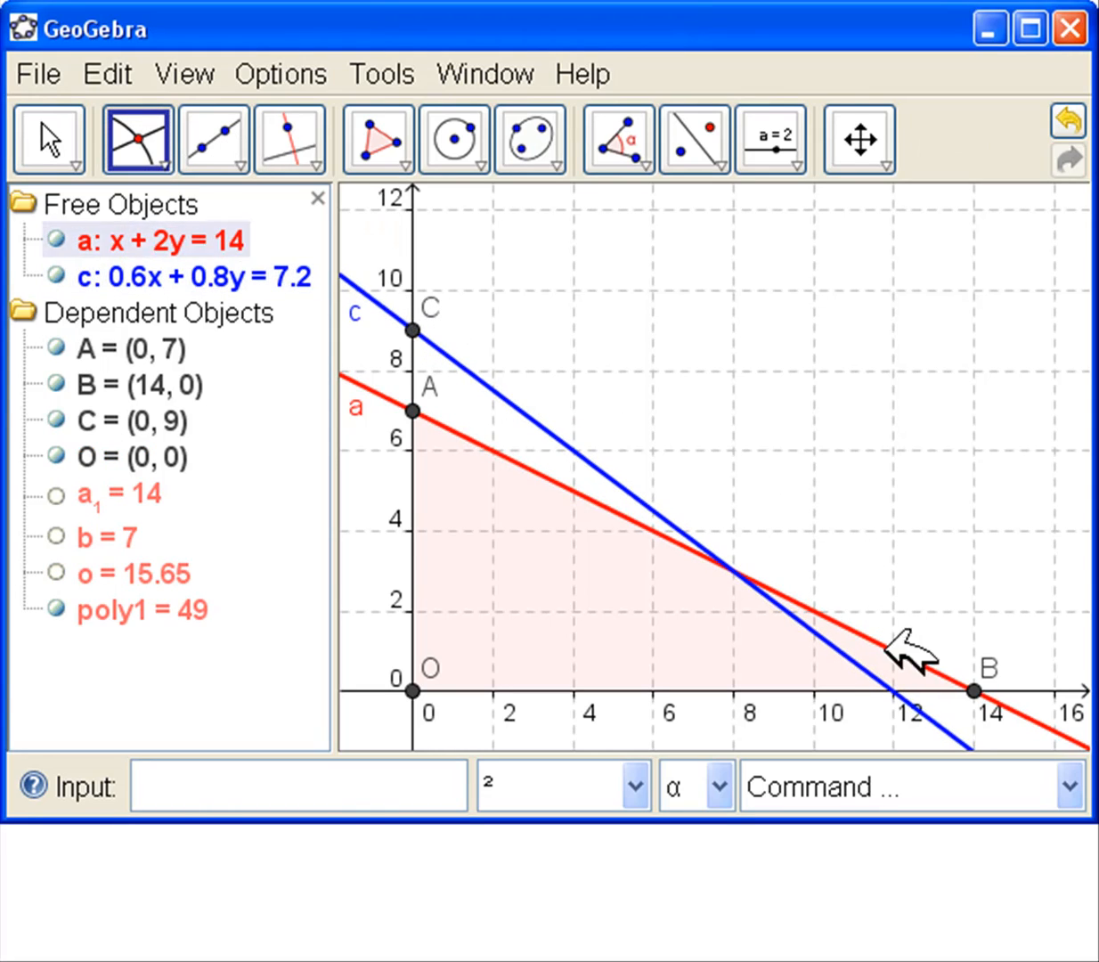
left_click(894, 691)
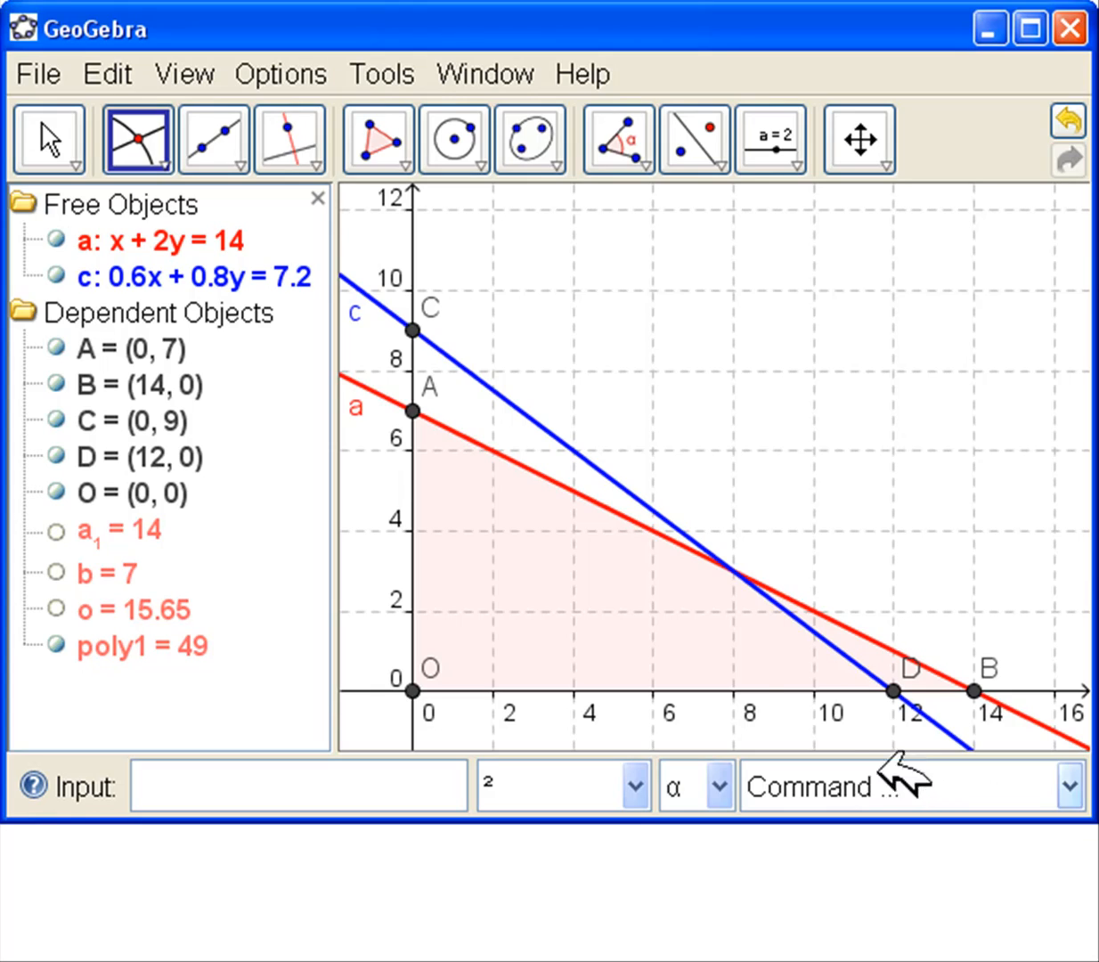
- Create a polygon with vertices O, C and D to shade the region under the blue line
left_click(385, 142)
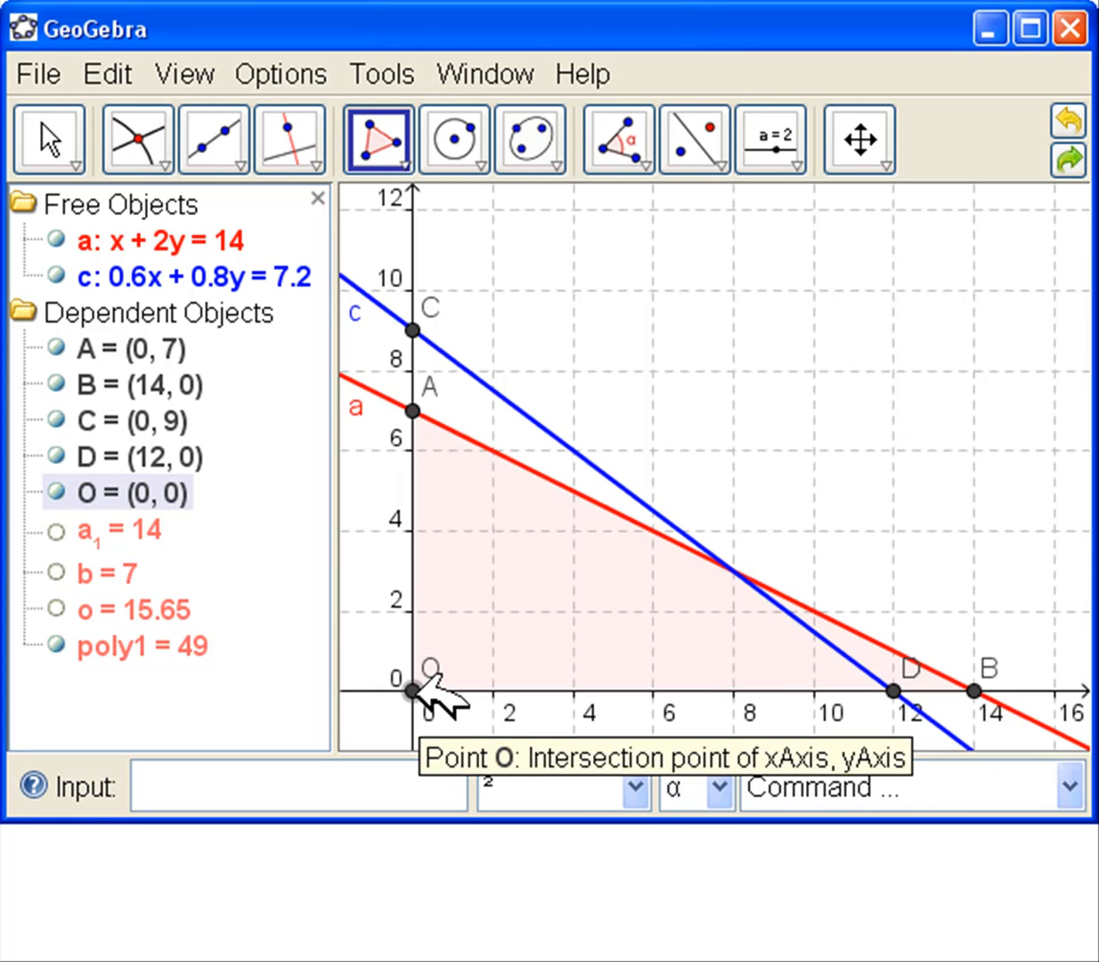
left_click(414, 689)
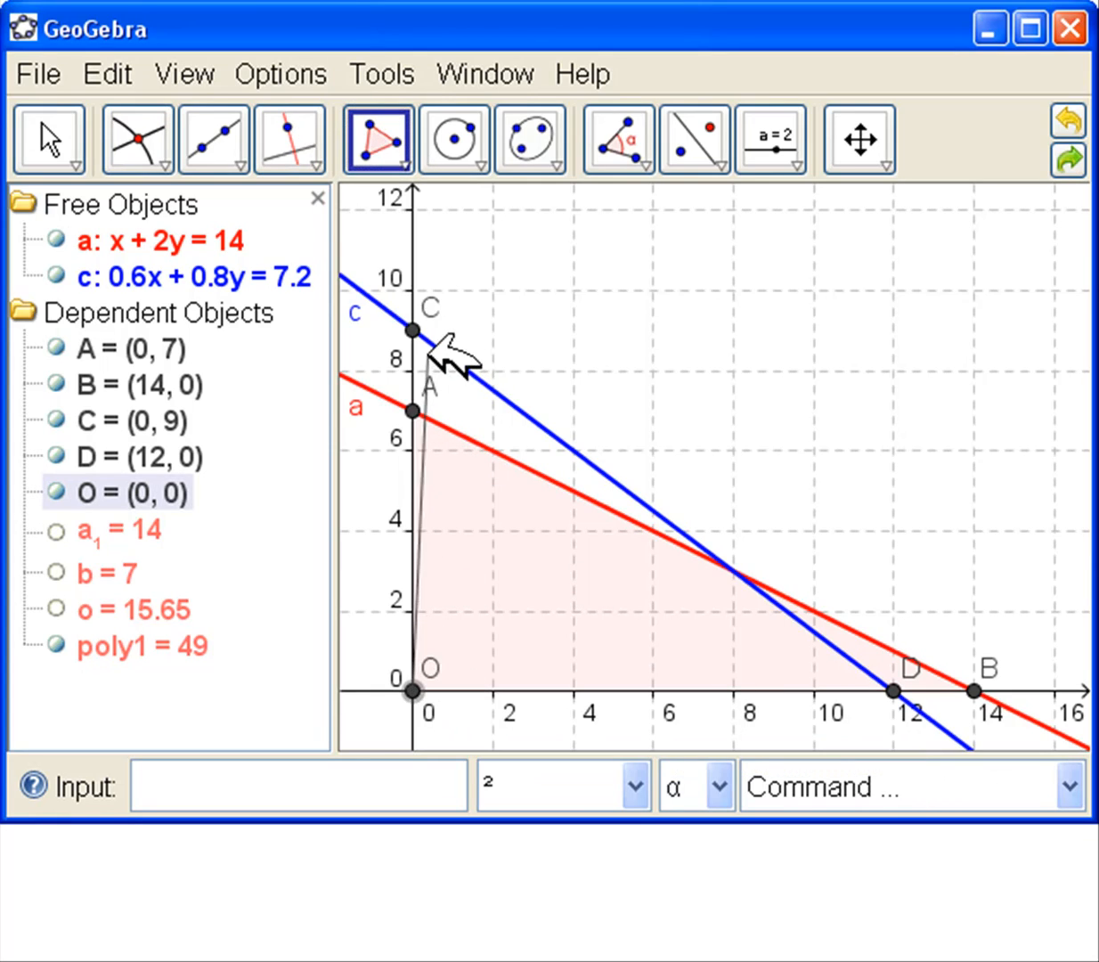
left_click(414, 330)
left_click(893, 690)
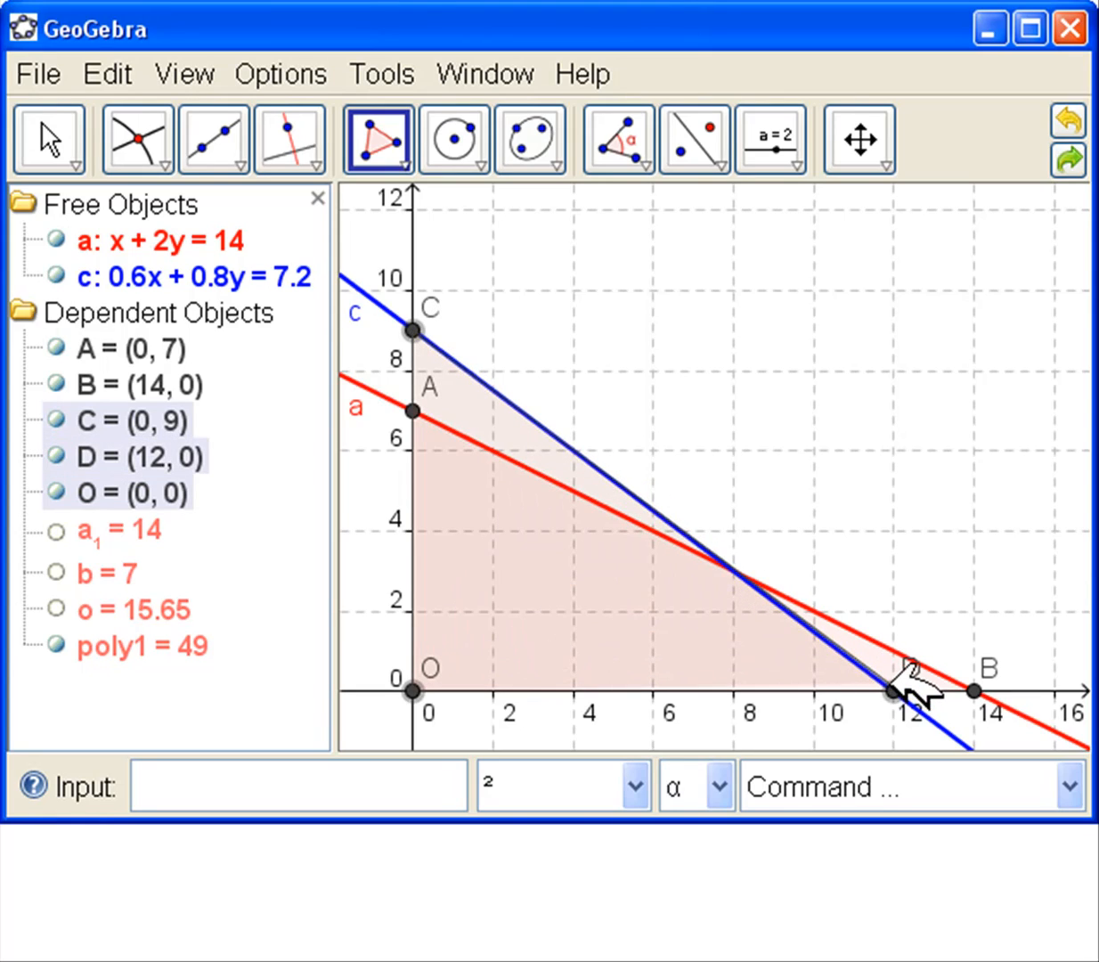
left_click(412, 689)
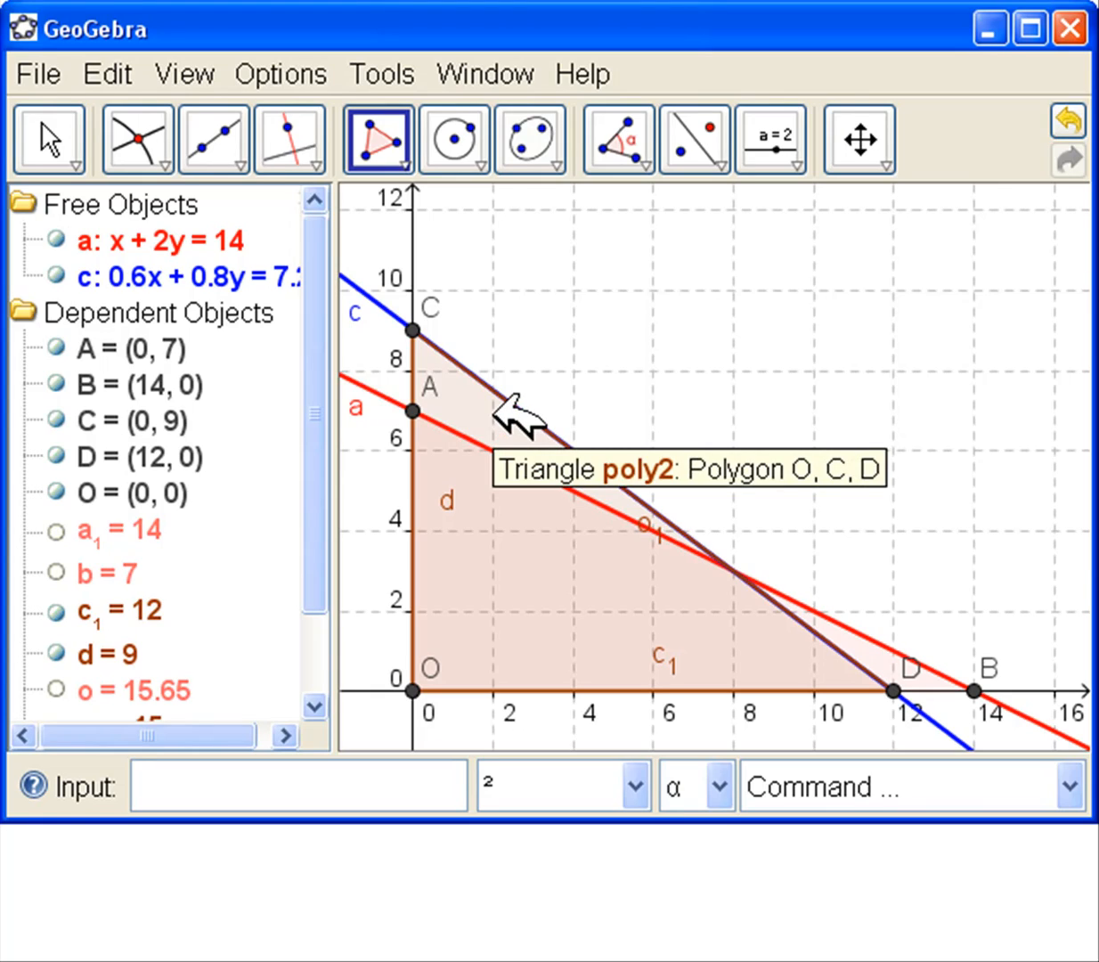
key("Escape")
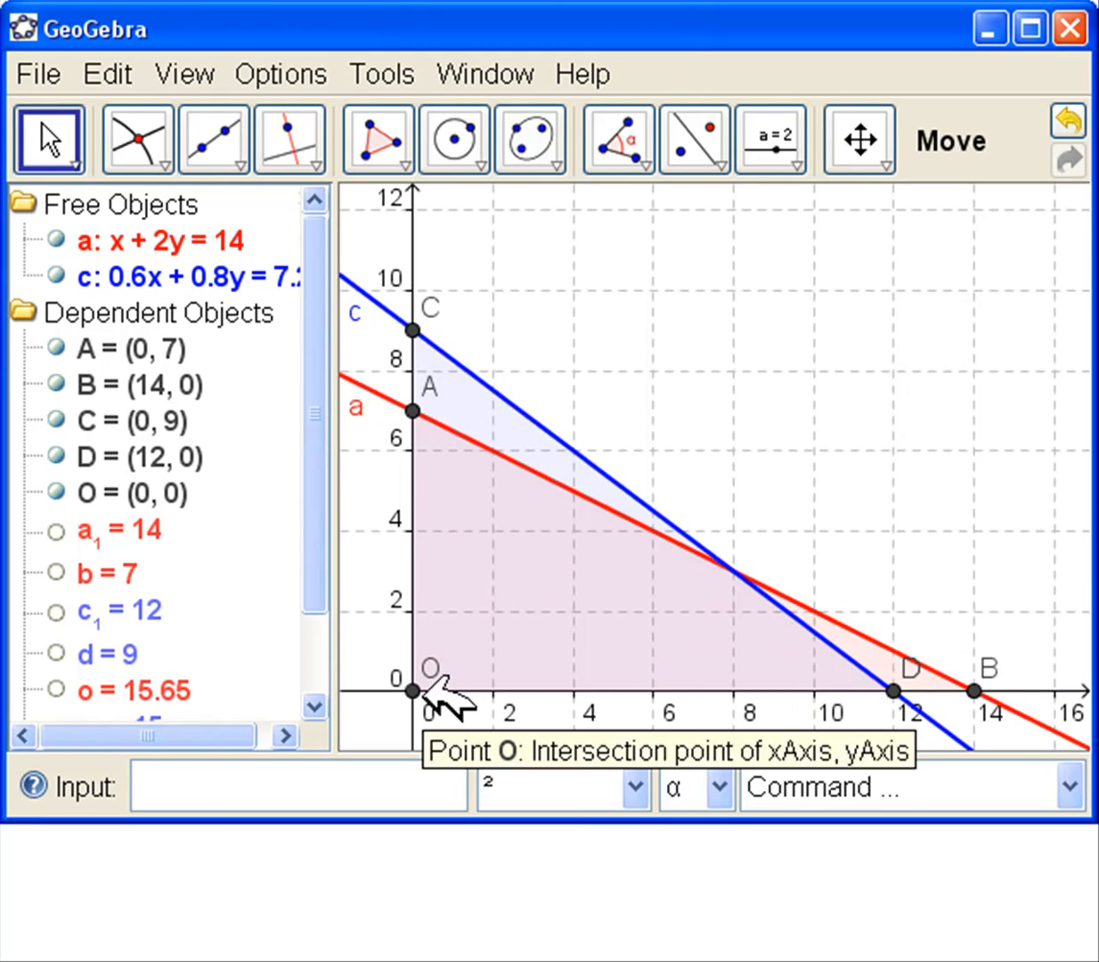
- Mark the intersection point of the red and blue constraint lines
left_click(135, 133)
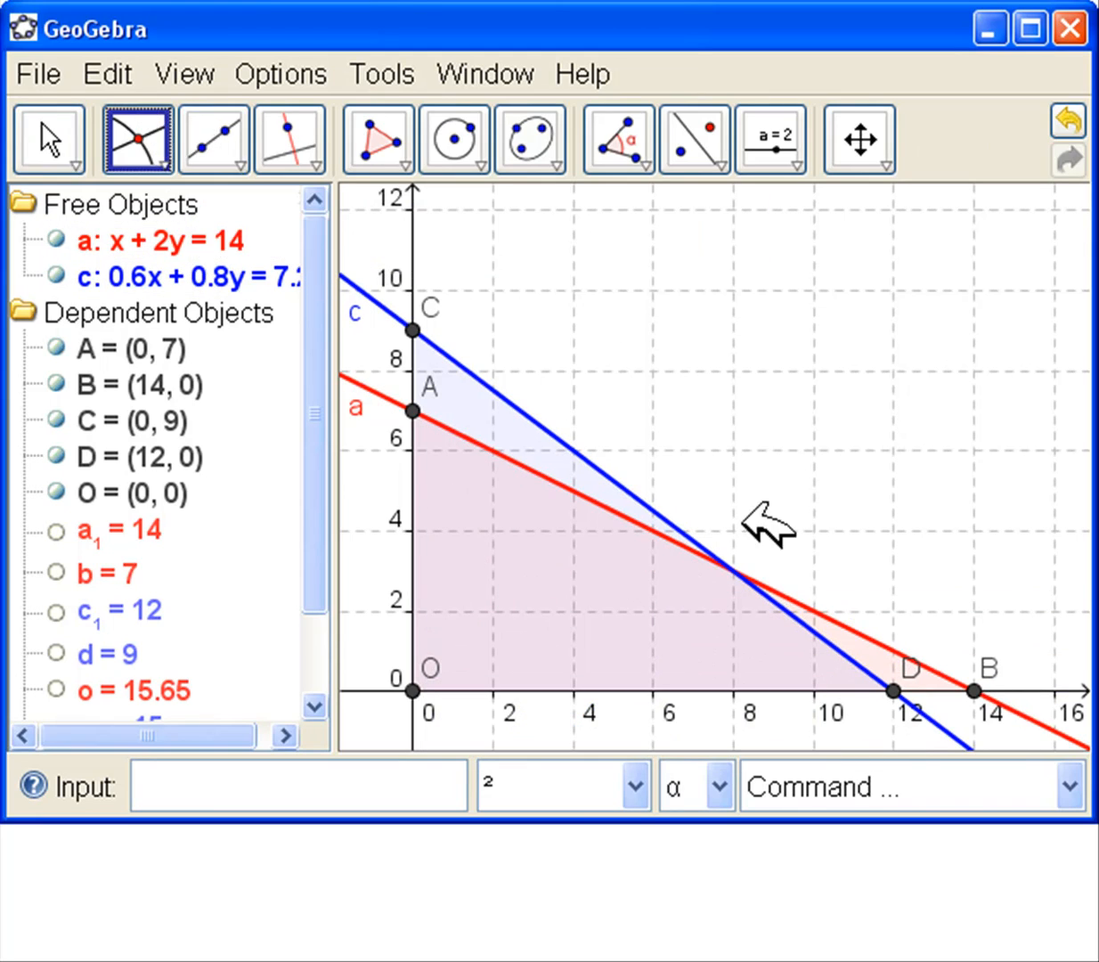
left_click(732, 571)
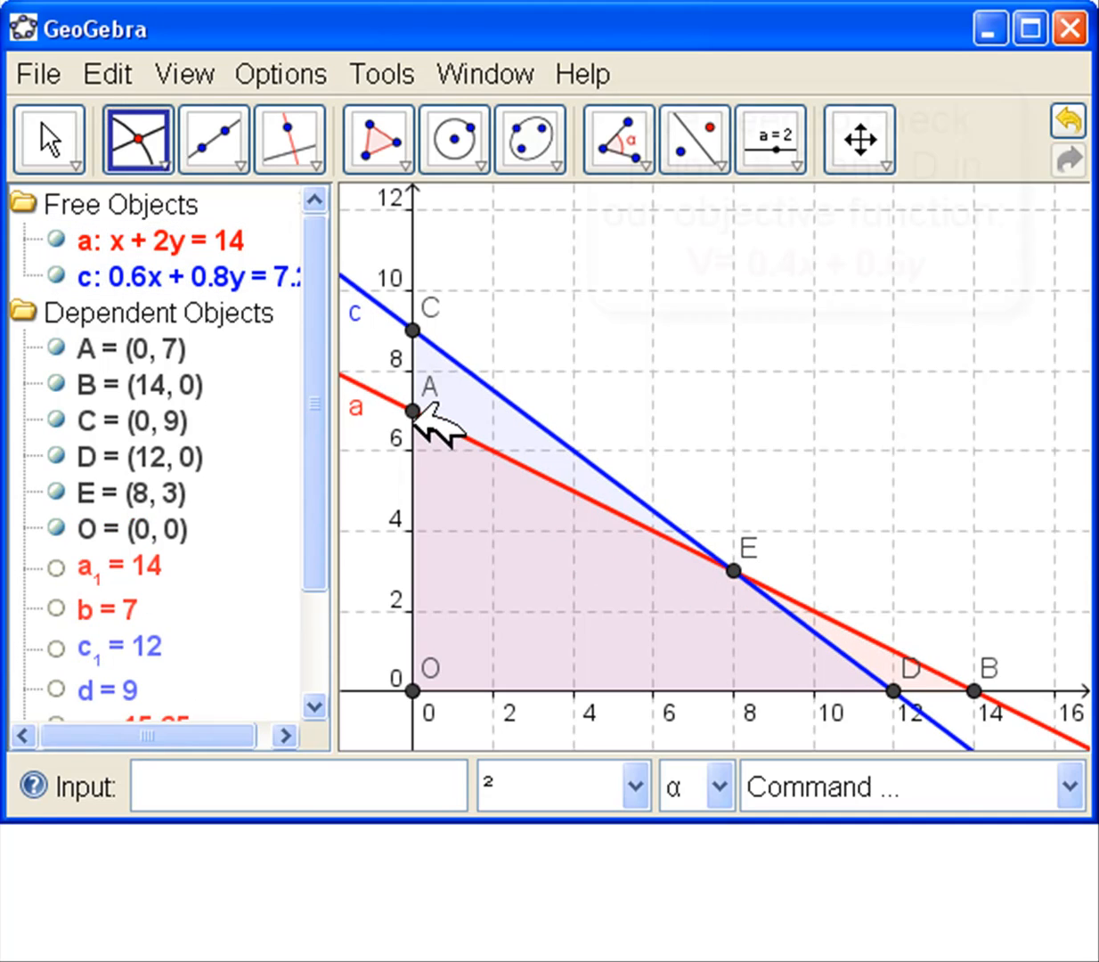